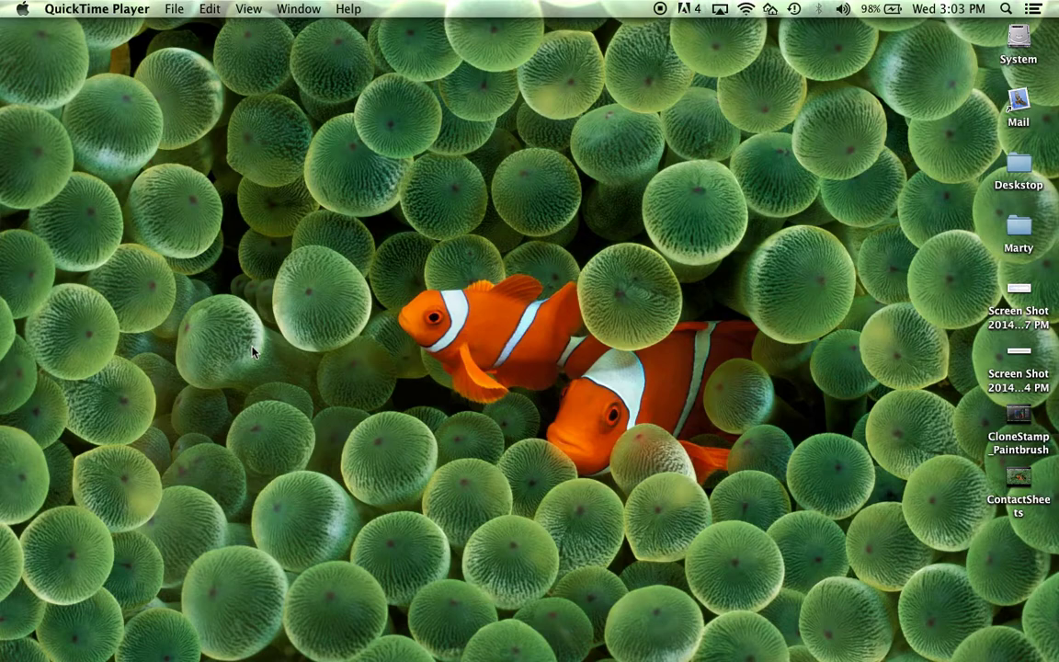
Step: Find Adobe Photoshop CS6 with a system search for "pho" and launch it
{"action": "mouse_move", "coordinate": [7, 460]}
{"action": "left_click", "coordinate": [1006, 9]}
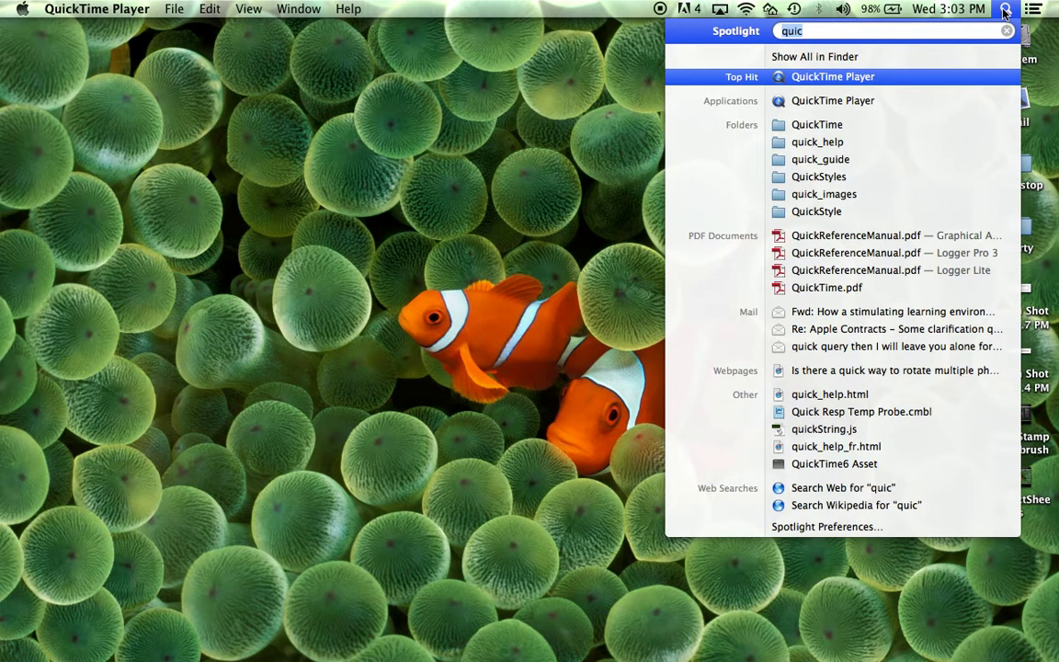
{"action": "type", "text": "pho"}
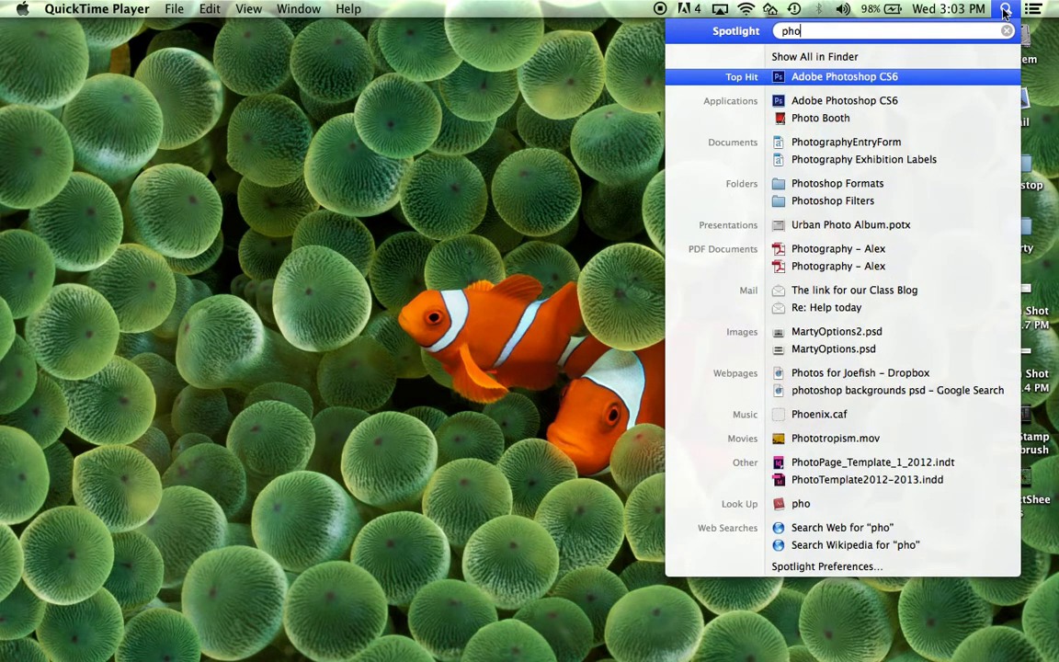
{"action": "left_click", "coordinate": [791, 77]}
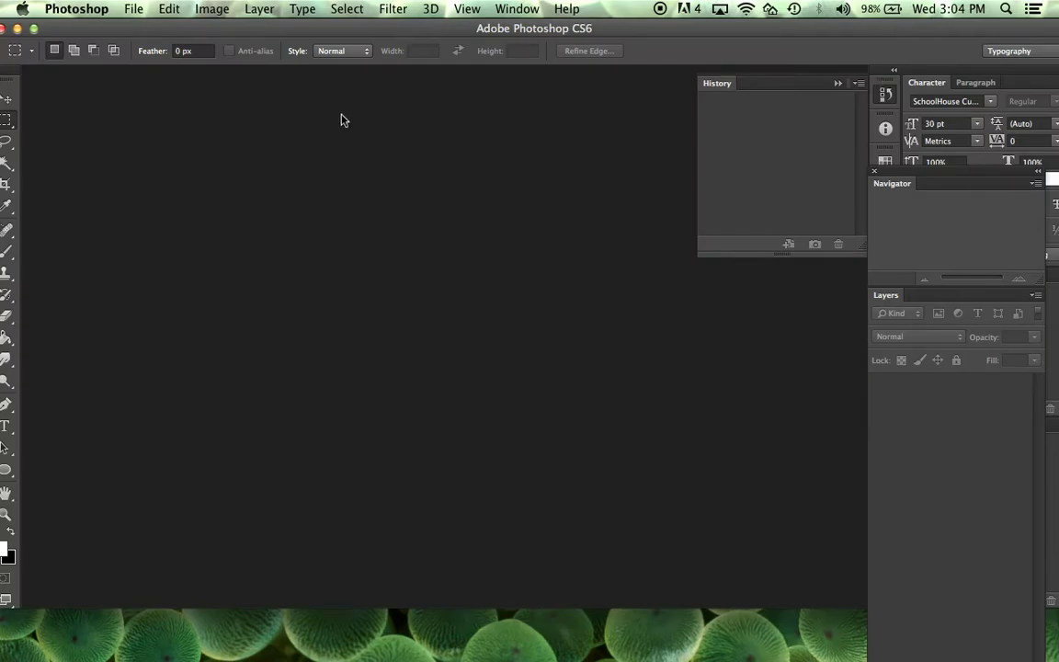
Step: Start the Contact Sheet II automation
{"action": "left_click", "coordinate": [136, 11]}
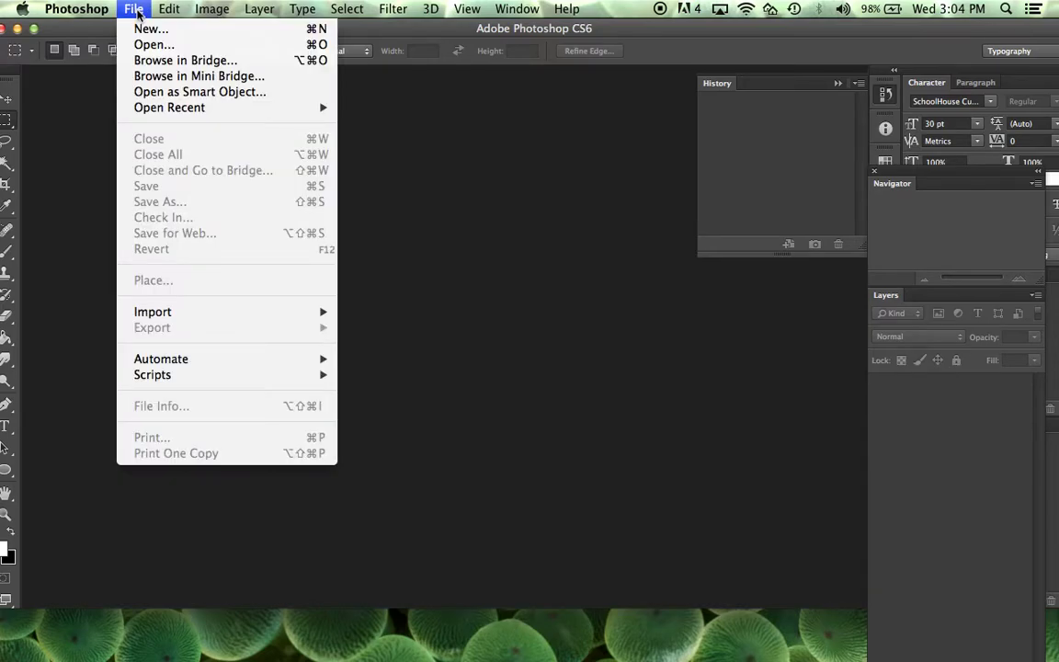
{"action": "mouse_move", "coordinate": [217, 360]}
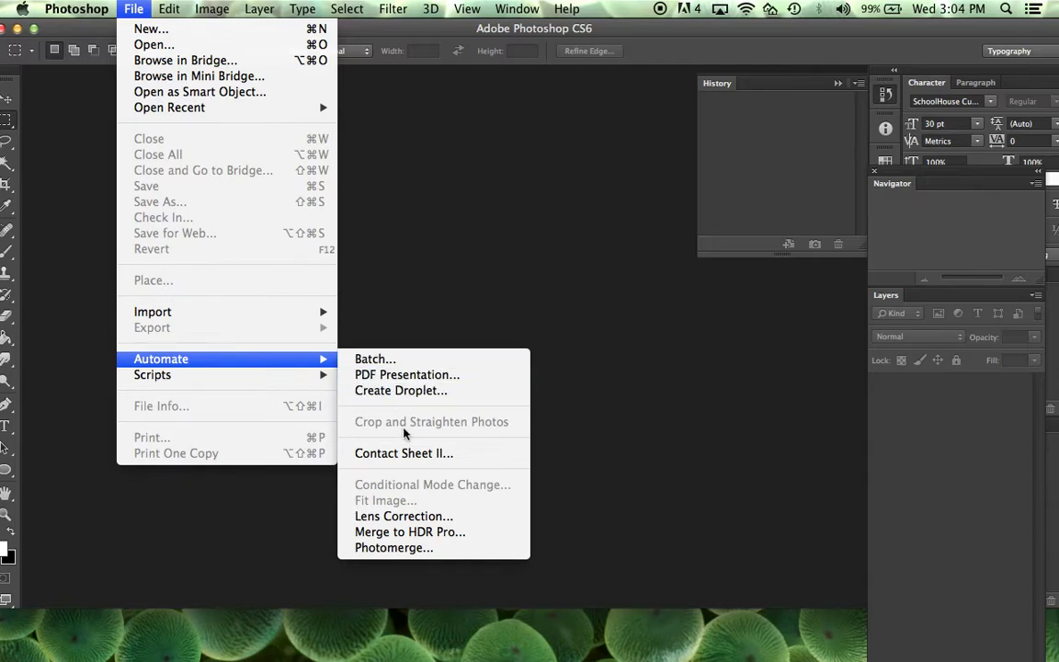
{"action": "left_click", "coordinate": [414, 451]}
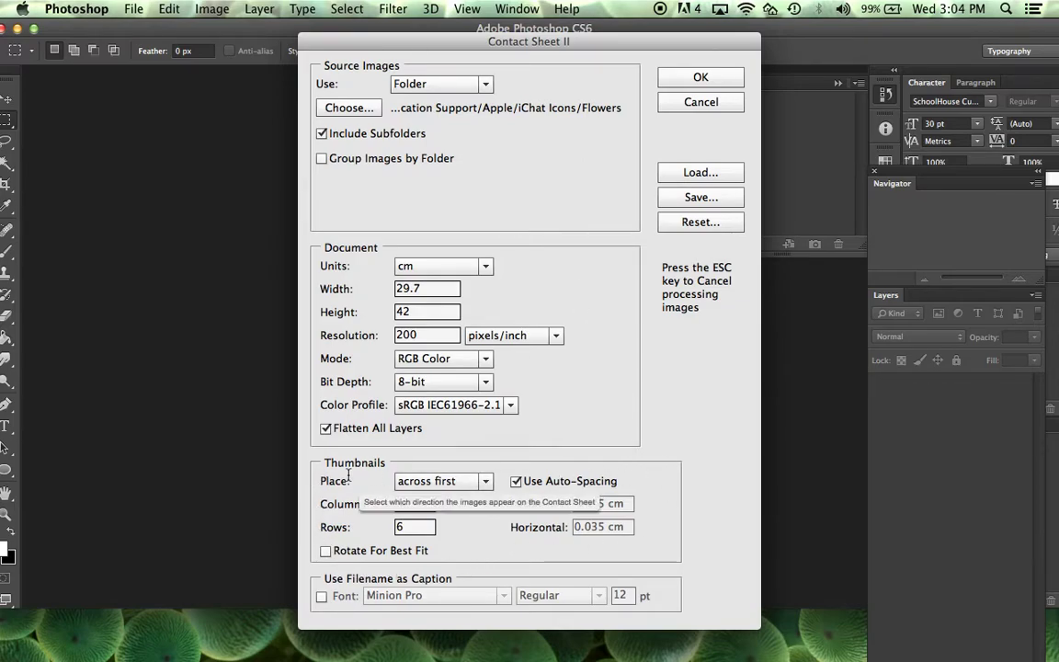
Step: Choose the home folder's ownCloud/Classes/2014-2015/Photoshop_Tutorials/Images folder as the contact sheet's image source
{"action": "left_click", "coordinate": [351, 108]}
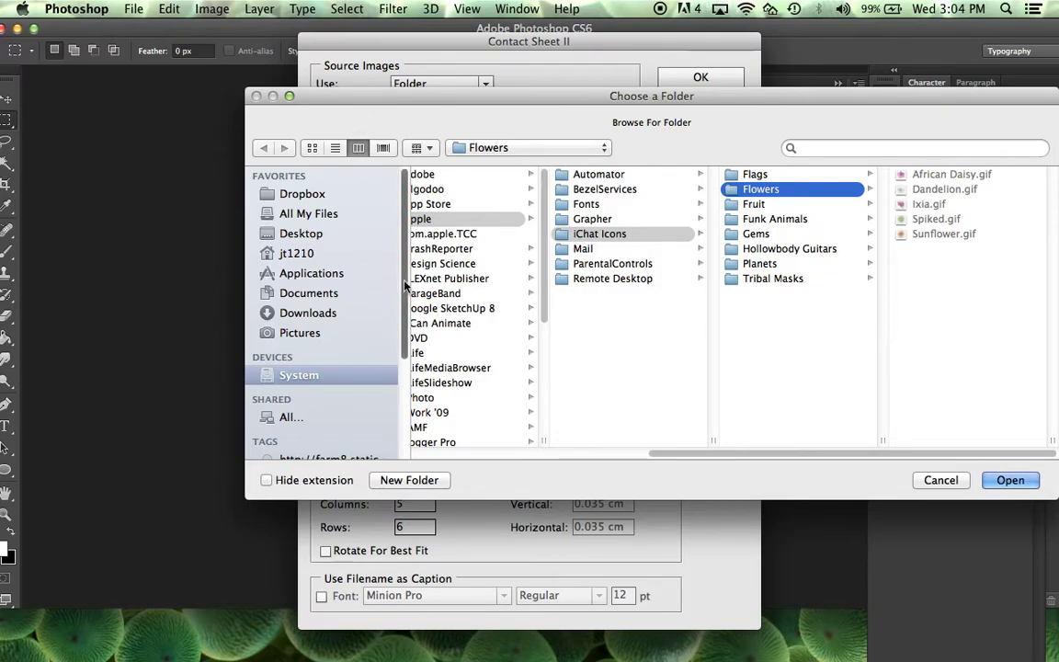
{"action": "scroll", "coordinate": [403, 335], "scroll_direction": "down", "scroll_amount": 3}
{"action": "scroll", "coordinate": [403, 335], "scroll_direction": "down", "scroll_amount": 2}
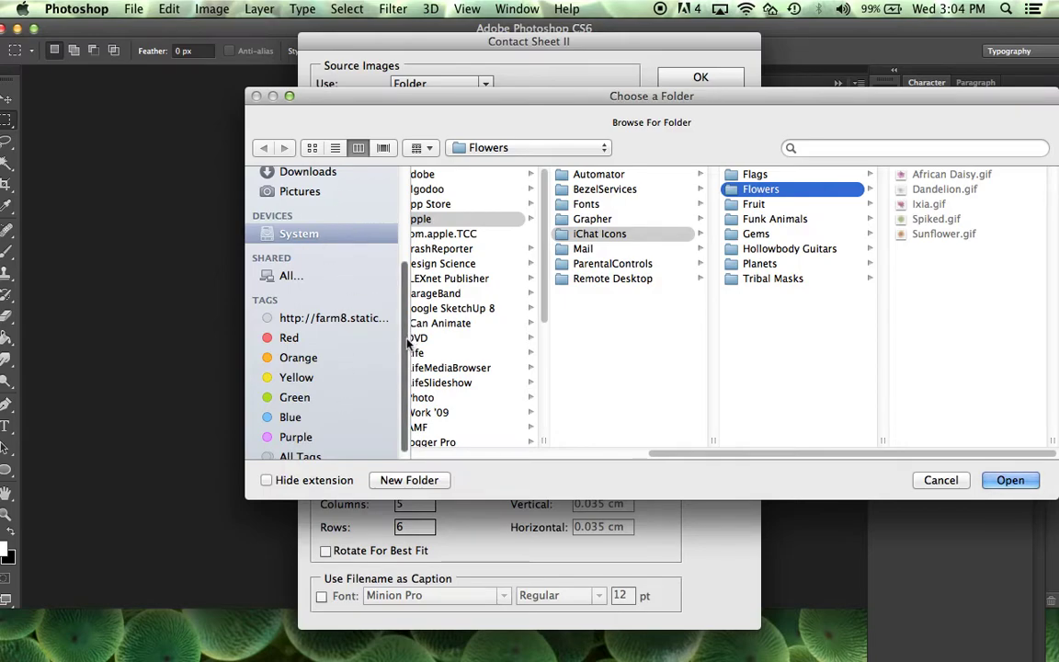
{"action": "scroll", "coordinate": [368, 304], "scroll_direction": "up", "scroll_amount": 3}
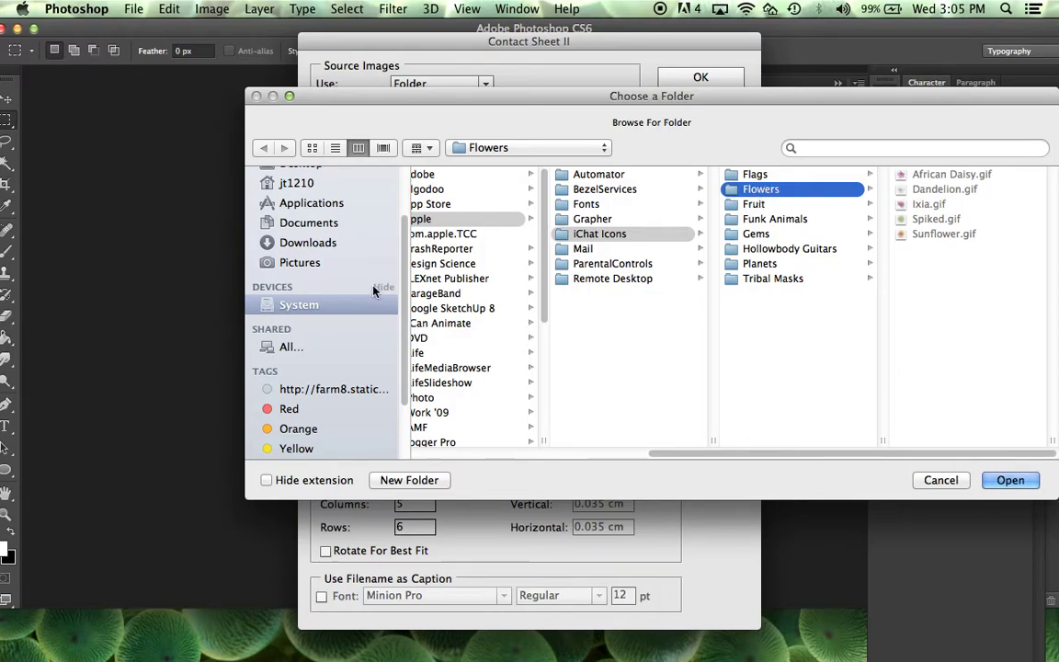
{"action": "scroll", "coordinate": [359, 292], "scroll_direction": "up", "scroll_amount": 1}
{"action": "scroll", "coordinate": [358, 292], "scroll_direction": "up", "scroll_amount": 3}
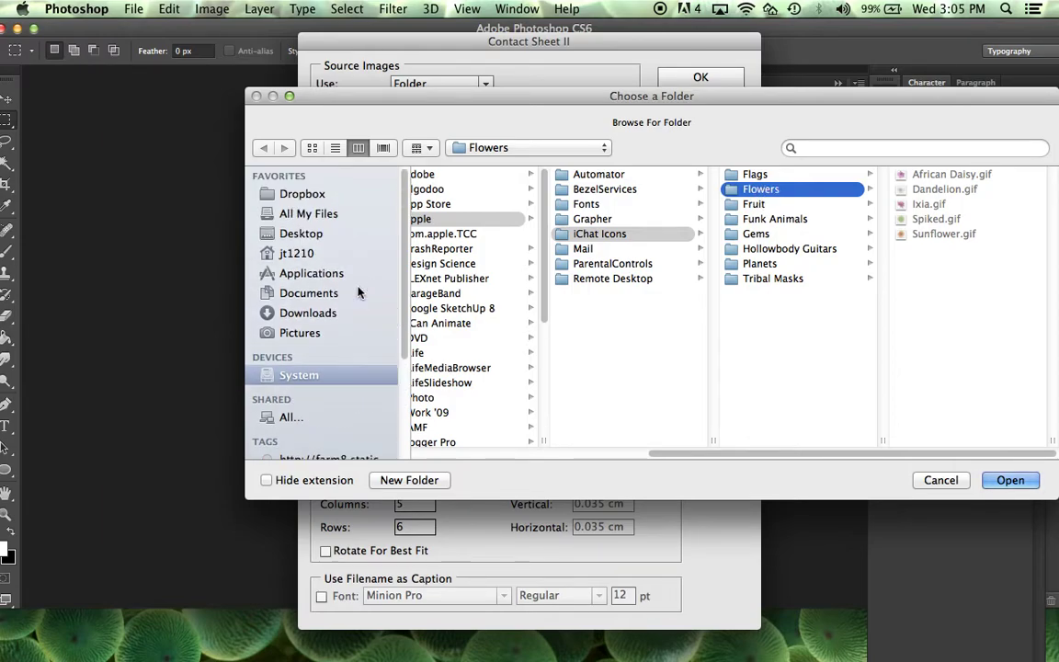
{"action": "left_click", "coordinate": [301, 235]}
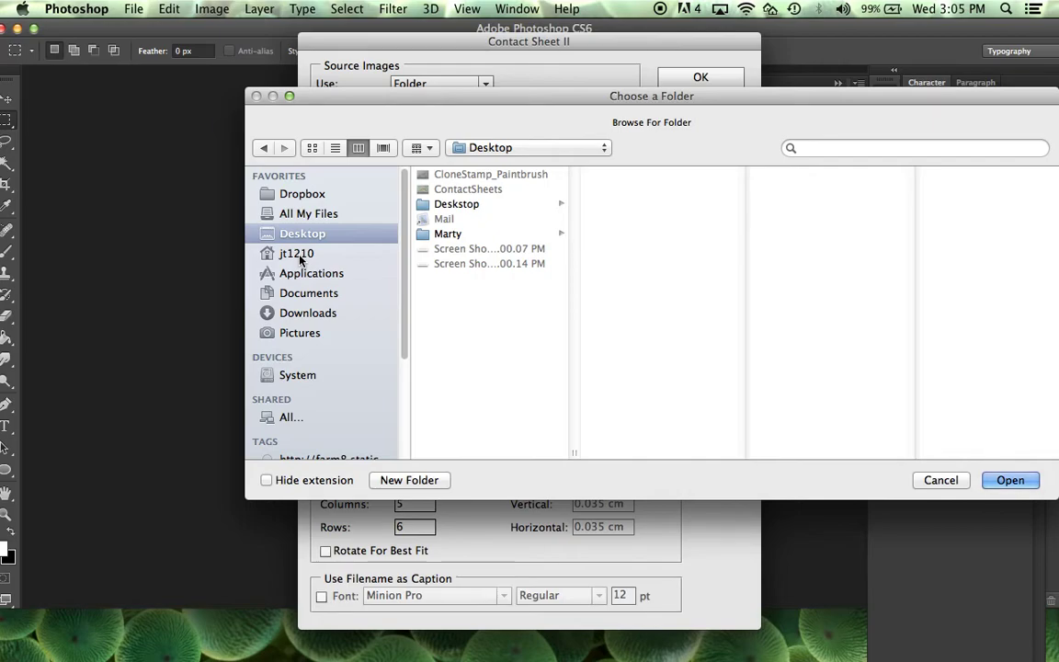
{"action": "left_click", "coordinate": [300, 256]}
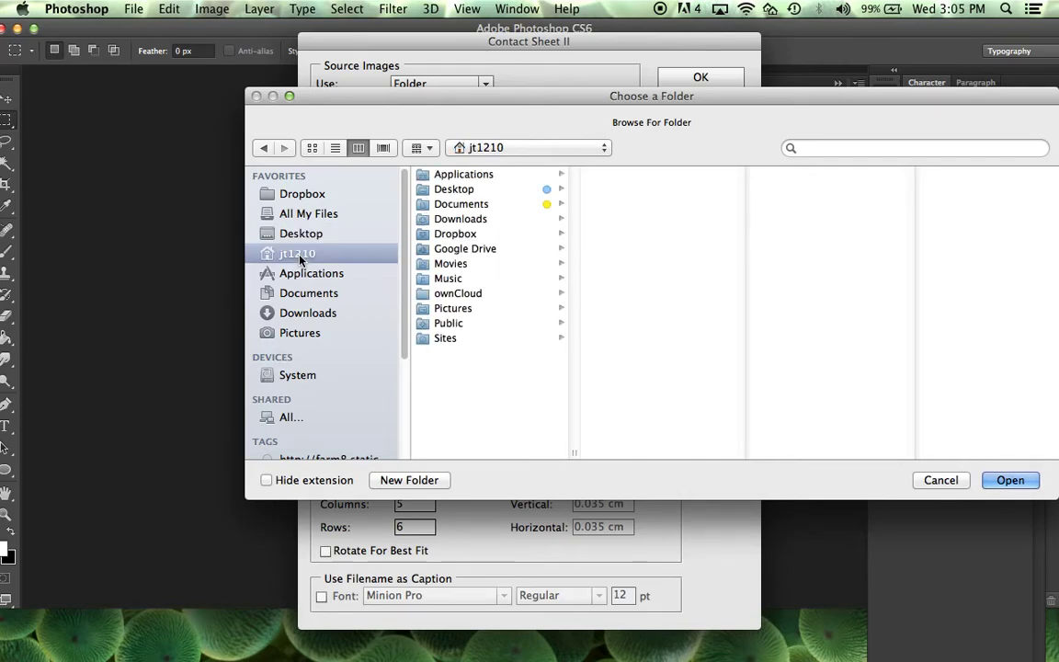
{"action": "left_click", "coordinate": [506, 294]}
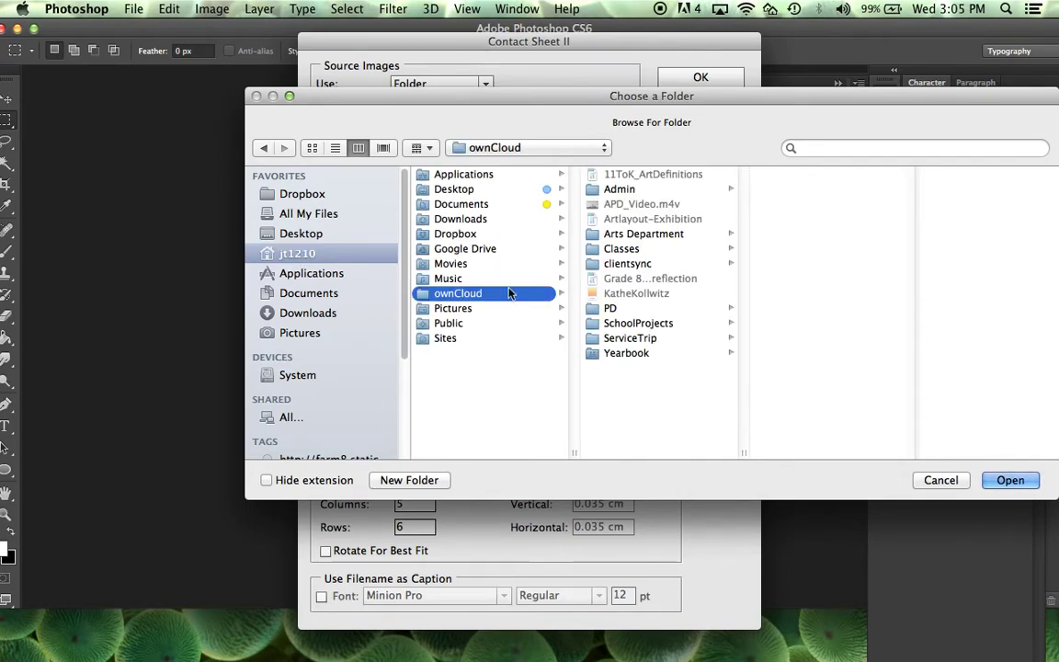
{"action": "left_click", "coordinate": [635, 248]}
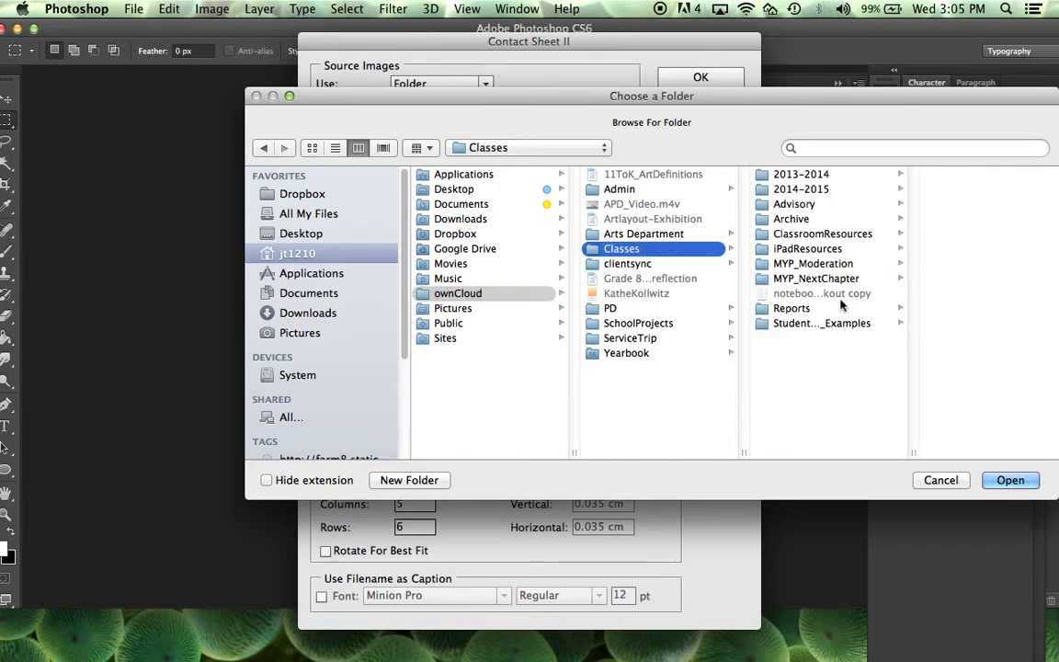
{"action": "left_click", "coordinate": [814, 189]}
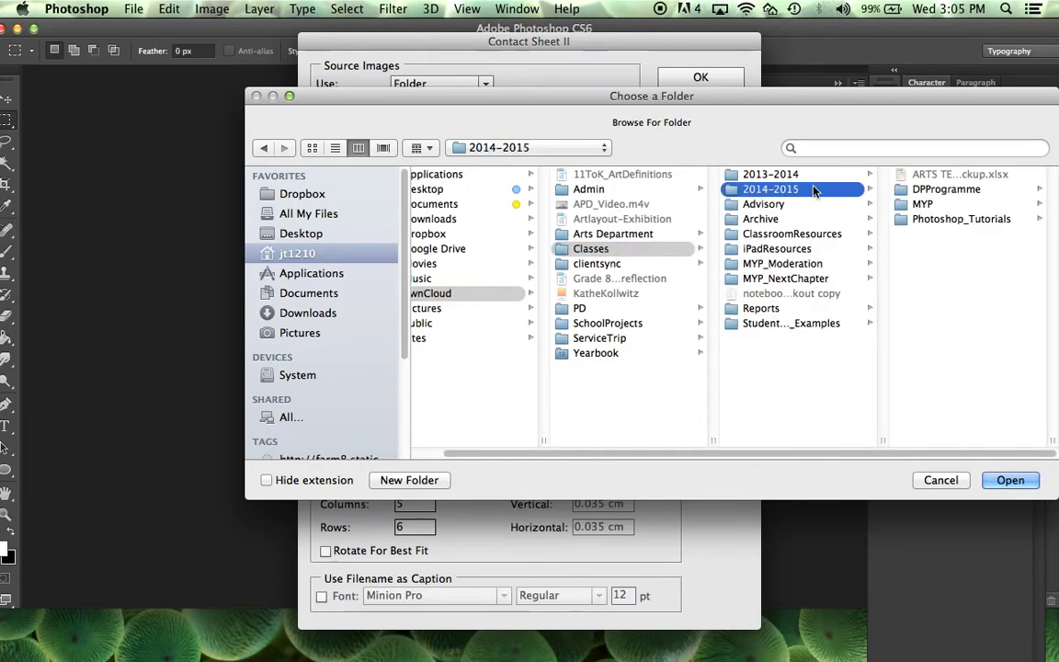
{"action": "left_click", "coordinate": [975, 220]}
{"action": "left_click", "coordinate": [963, 221]}
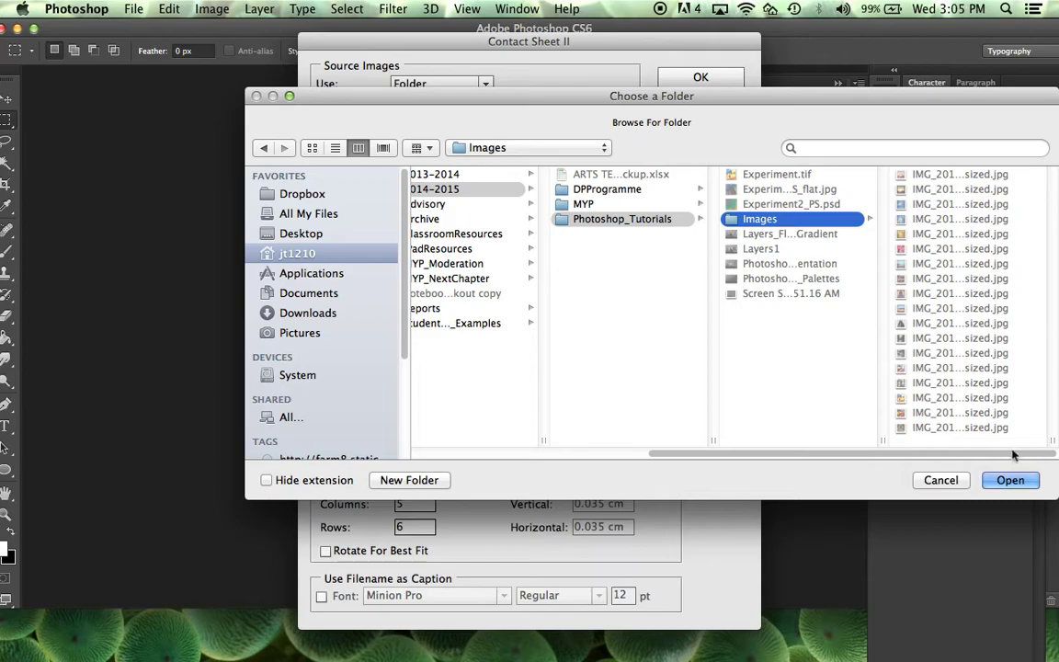
{"action": "left_click", "coordinate": [1011, 480]}
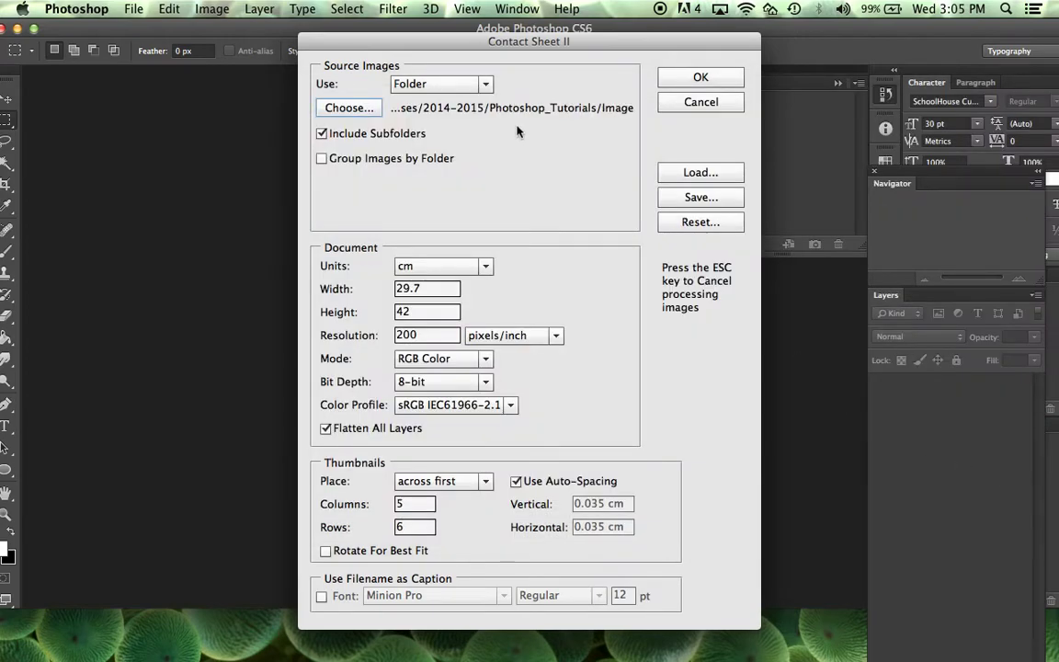
{"action": "left_click_drag", "start_coordinate": [395, 107], "coordinate": [625, 107]}
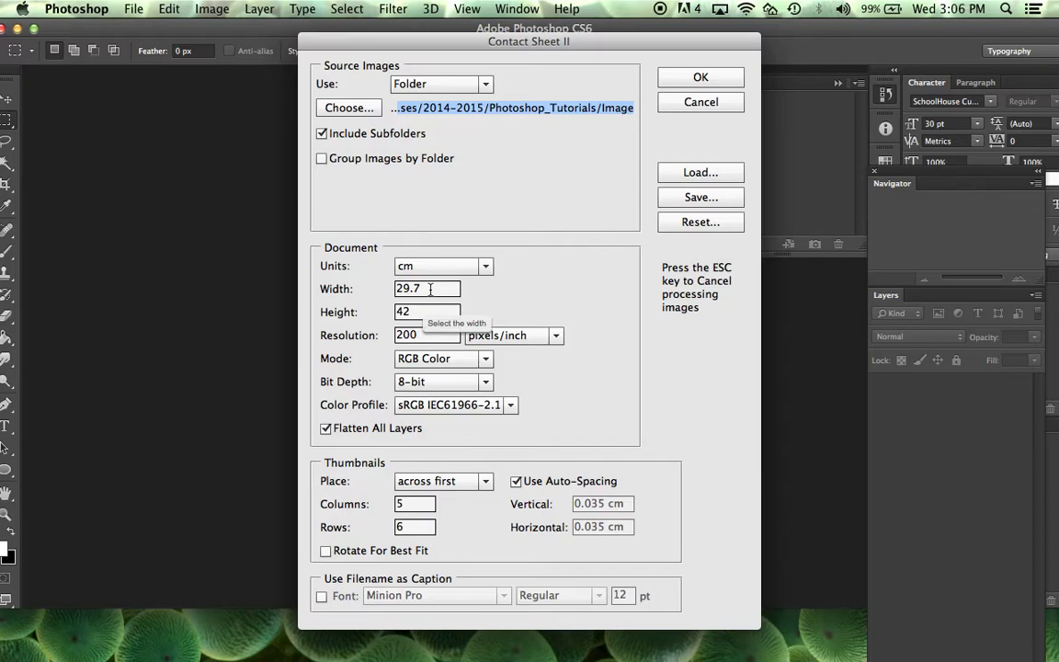
Step: Set the contact sheet document to 21 cm wide and 29.7 cm high, and generate the sheet
{"action": "left_click_drag", "start_coordinate": [430, 289], "coordinate": [349, 291]}
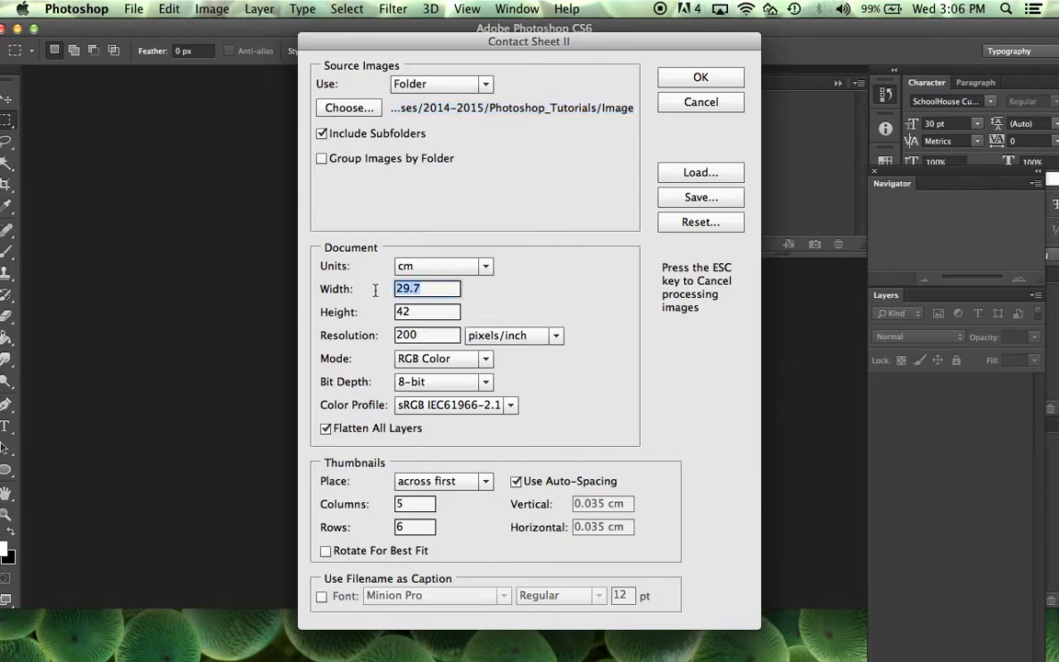
{"action": "type", "text": "21"}
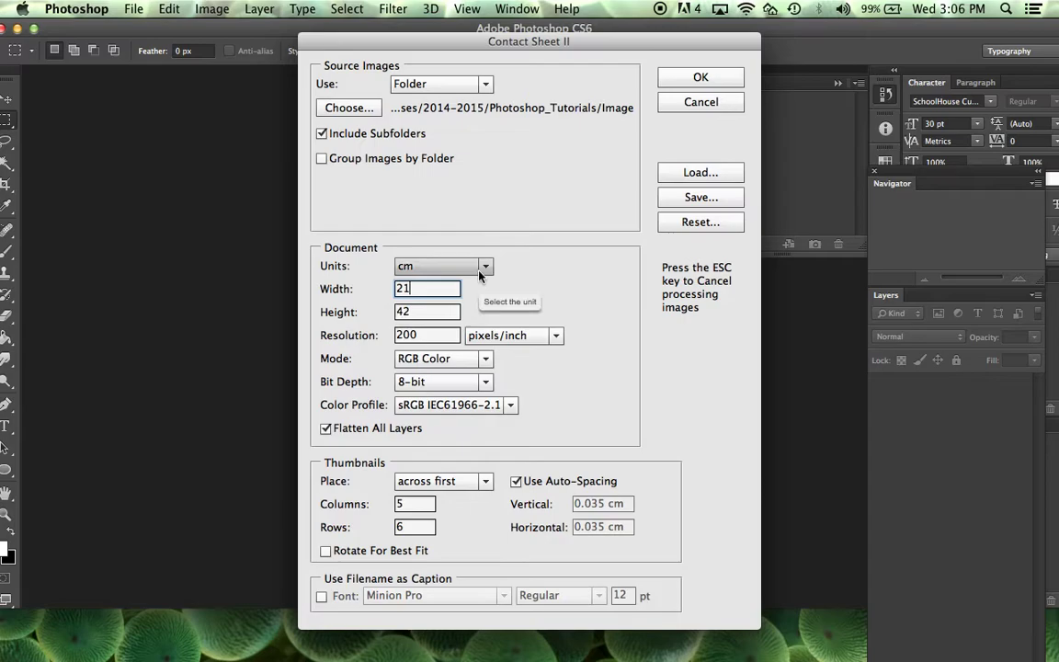
{"action": "left_click_drag", "start_coordinate": [432, 312], "coordinate": [386, 312]}
{"action": "type", "text": "29.7"}
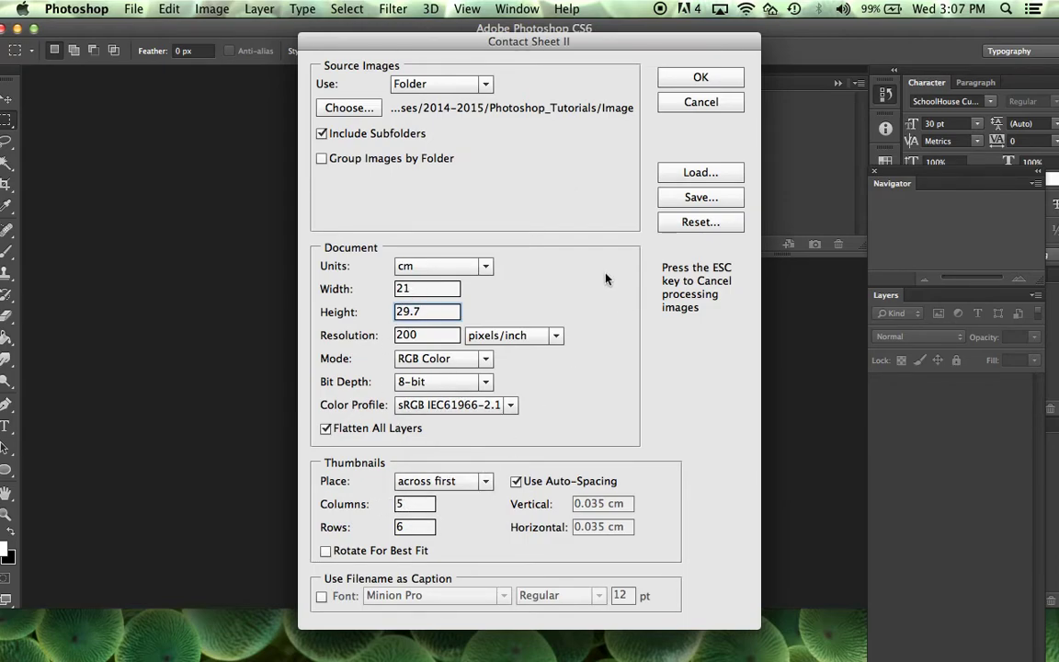
{"action": "left_click", "coordinate": [700, 78]}
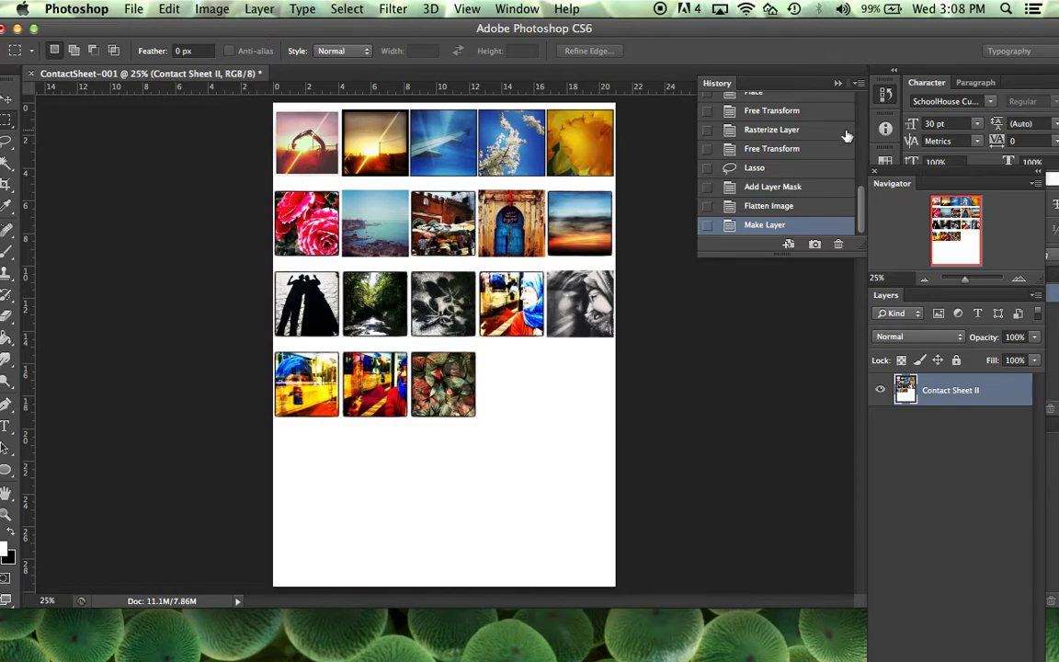
Step: Flatten the Contact Sheet II layer into a background
{"action": "left_click", "coordinate": [517, 9]}
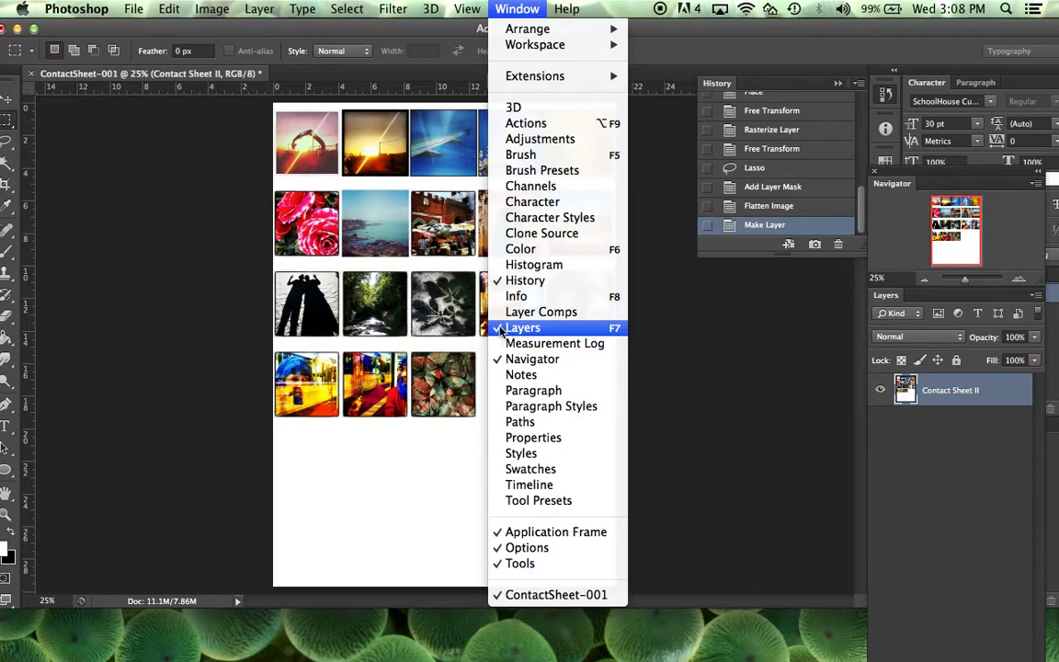
{"action": "left_click", "coordinate": [1011, 433]}
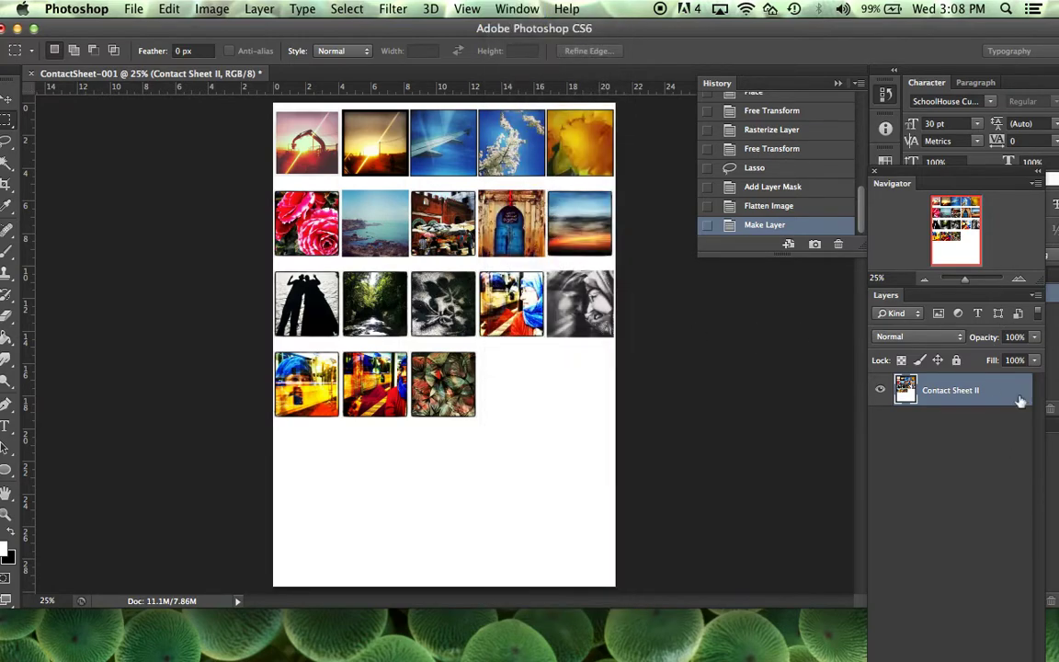
{"action": "left_click", "coordinate": [1037, 296]}
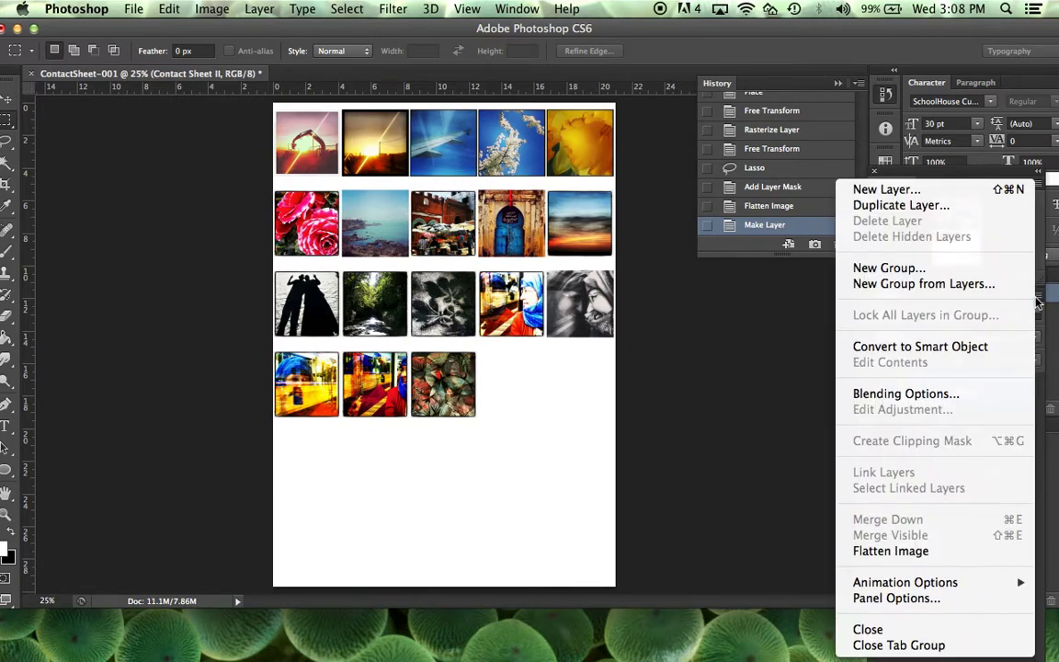
{"action": "left_click", "coordinate": [897, 551]}
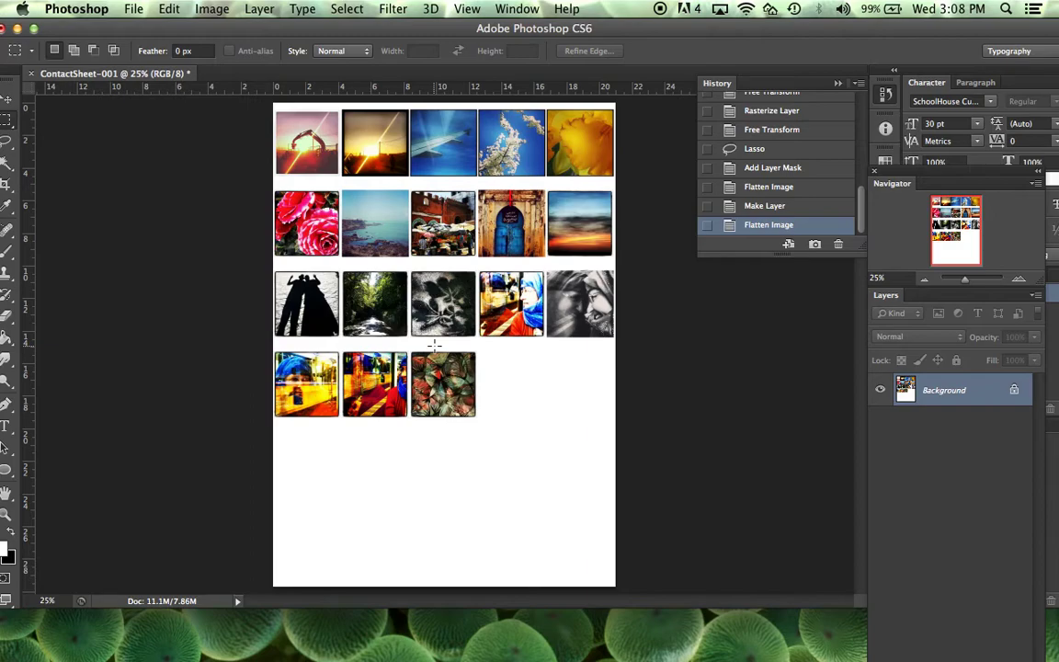
Step: Open the Save As dialog for the flattened contact sheet and reposition it over the document
{"action": "left_click", "coordinate": [134, 9]}
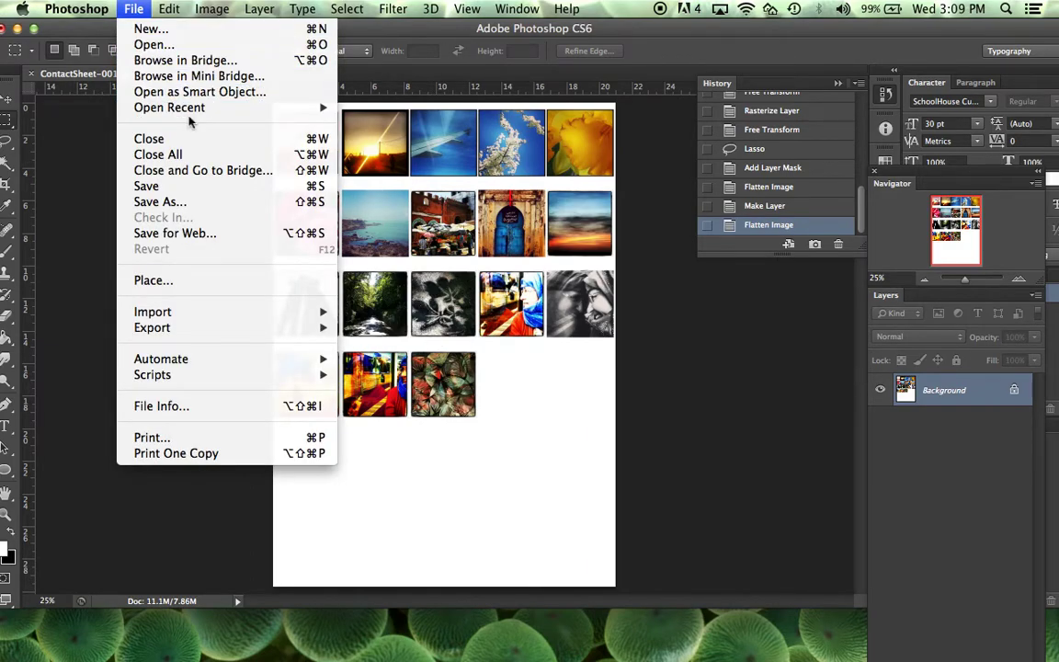
{"action": "left_click", "coordinate": [226, 206]}
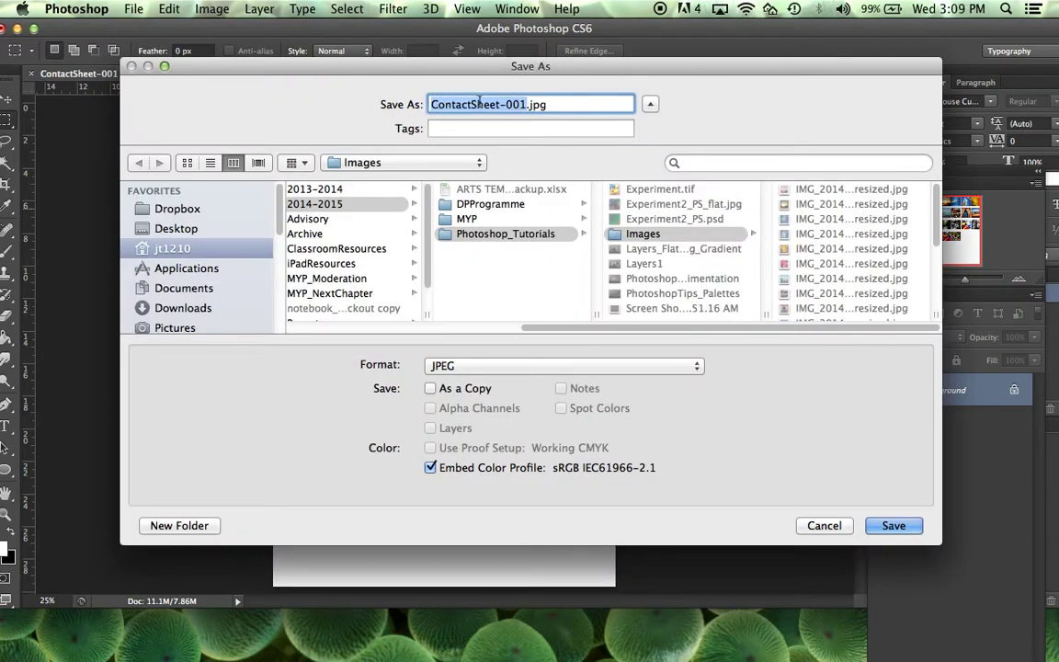
{"action": "left_click_drag", "start_coordinate": [449, 80], "coordinate": [459, 161]}
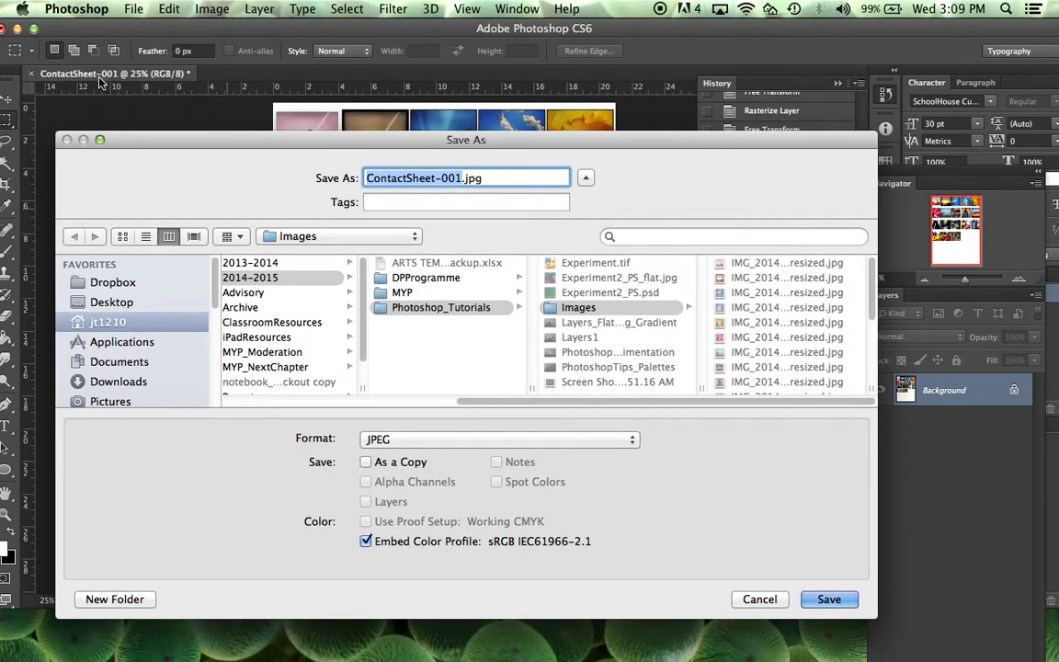
{"action": "left_click_drag", "start_coordinate": [152, 140], "coordinate": [128, 56]}
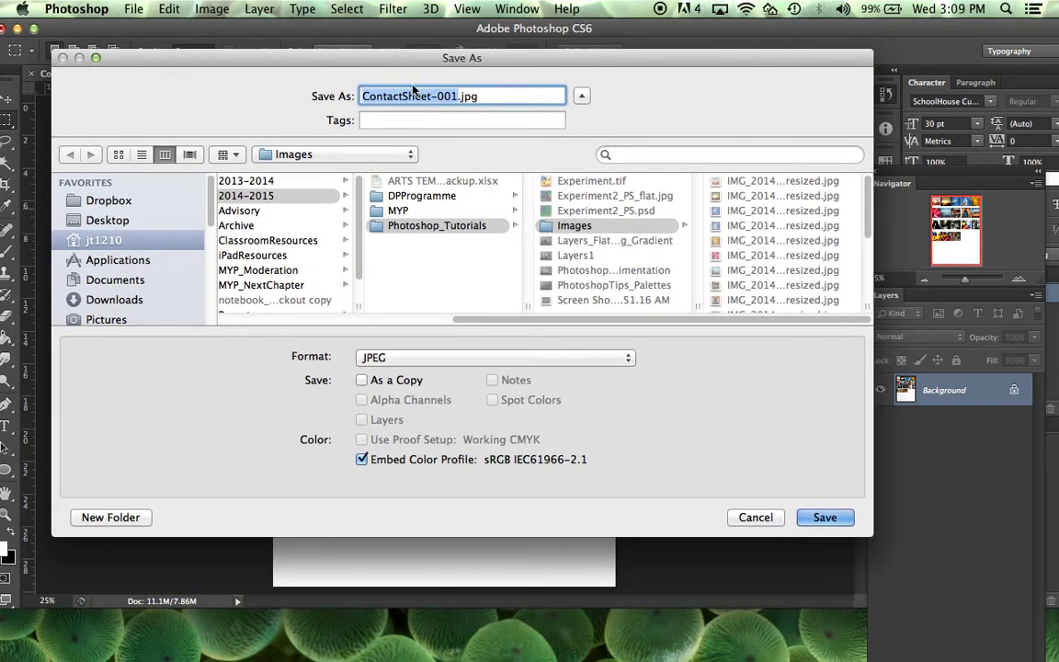
Step: Switch the save format to Photoshop and back to JPEG
{"action": "left_click", "coordinate": [555, 359]}
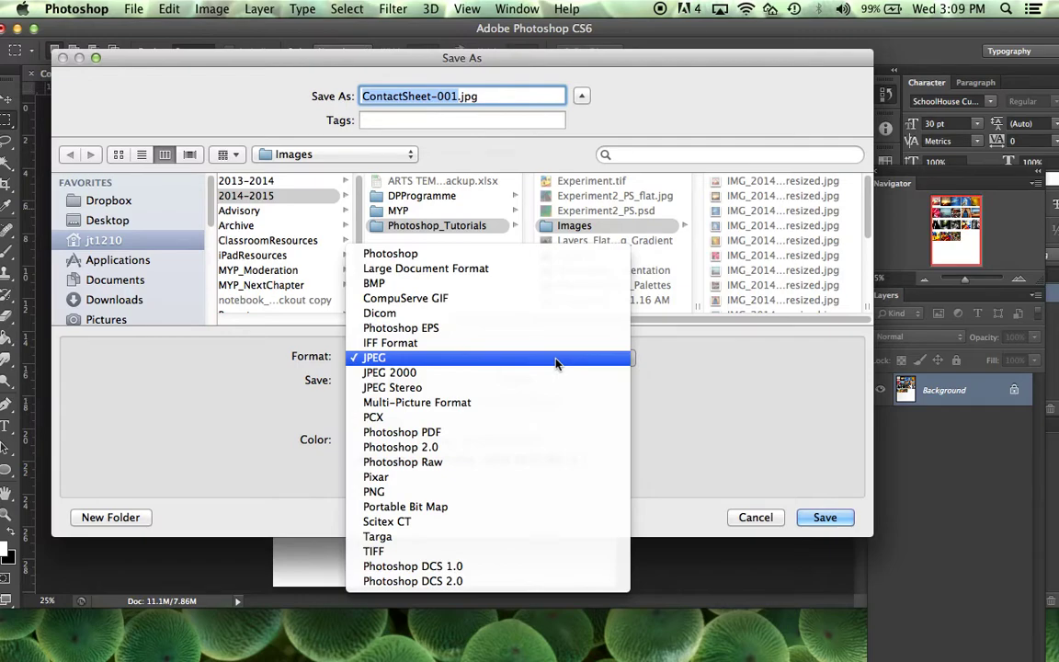
{"action": "left_click", "coordinate": [531, 253]}
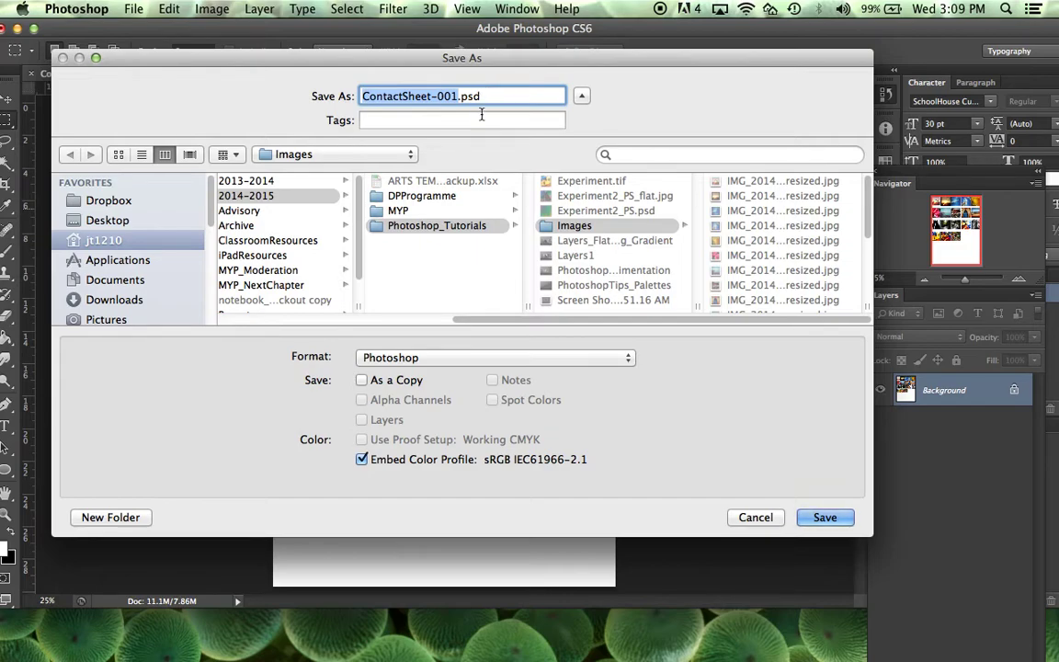
{"action": "left_click", "coordinate": [425, 358]}
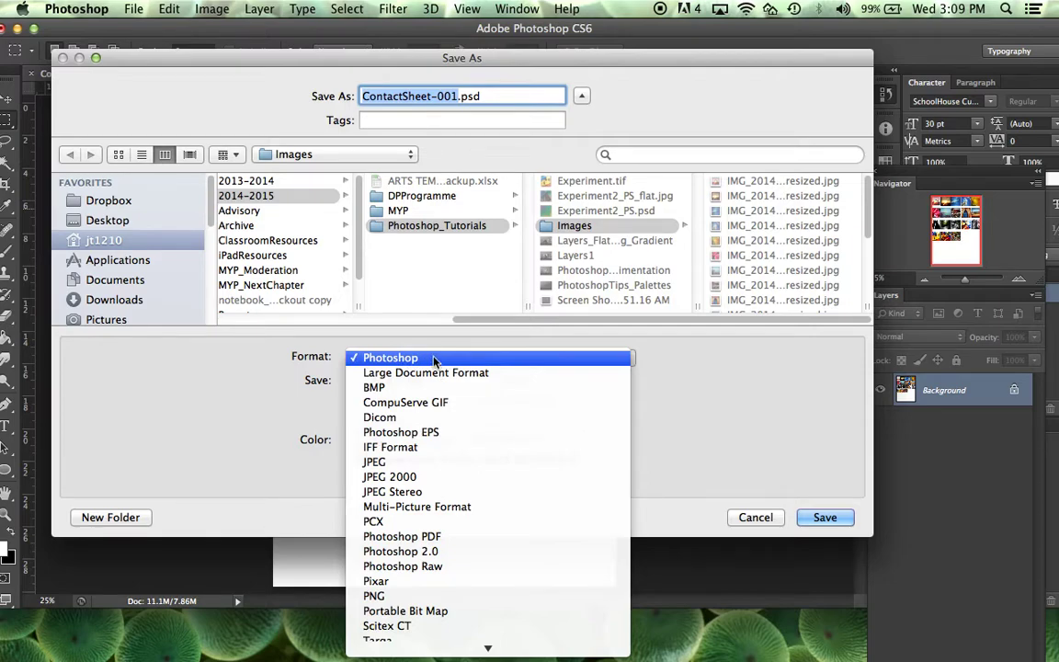
{"action": "left_click", "coordinate": [444, 462]}
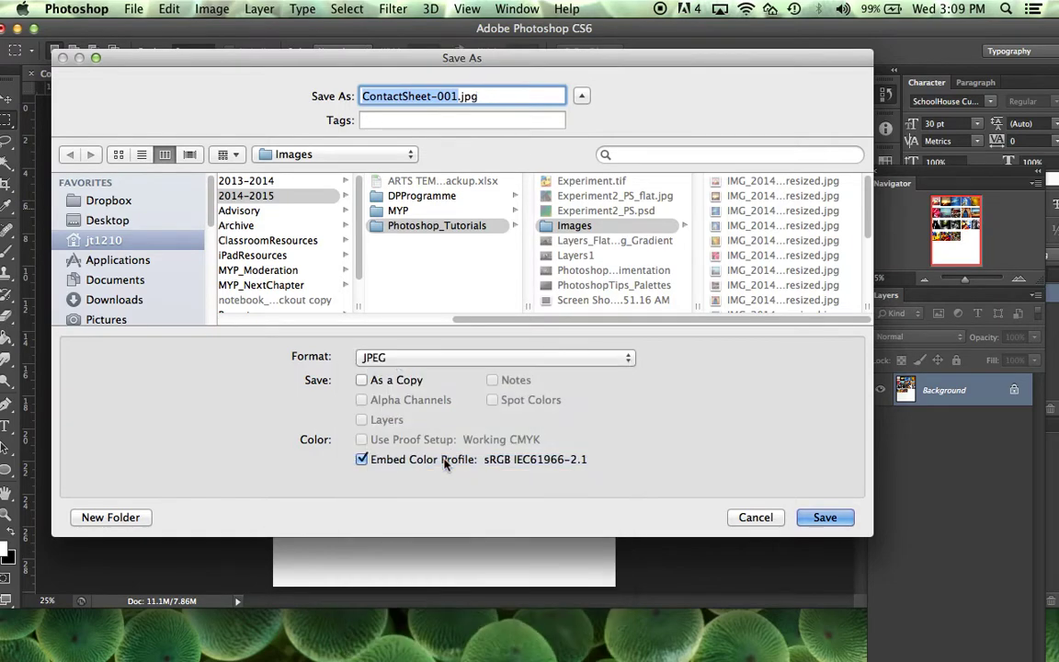
Step: Save the sheet as ContactSheet-001.jpg in the Images folder with medium JPEG quality 6, and close the document
{"action": "left_click", "coordinate": [825, 519]}
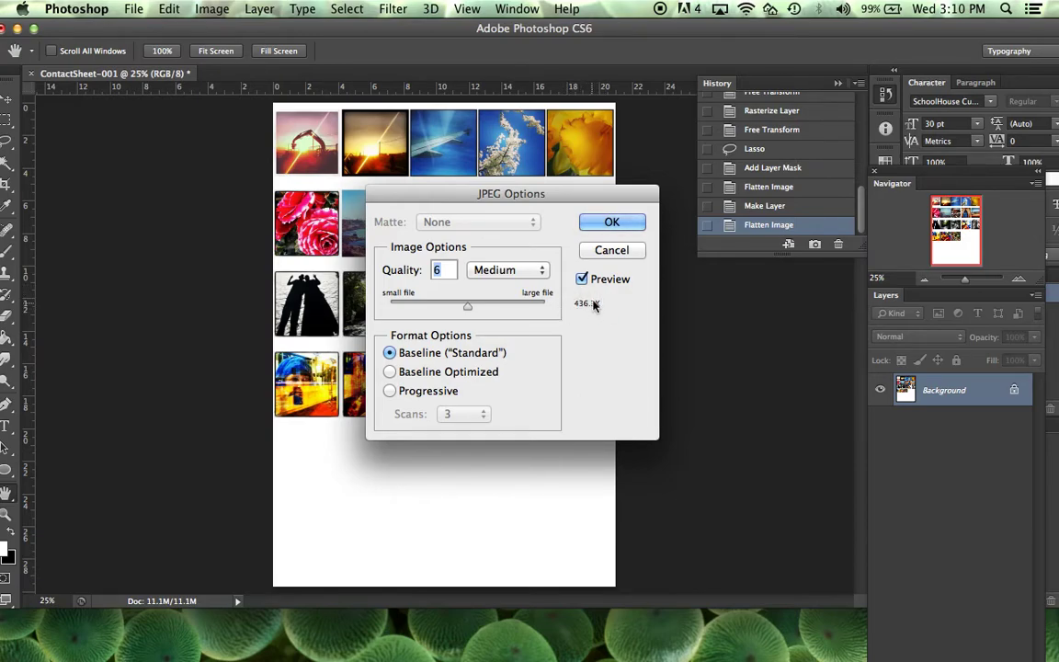
{"action": "left_click", "coordinate": [607, 222]}
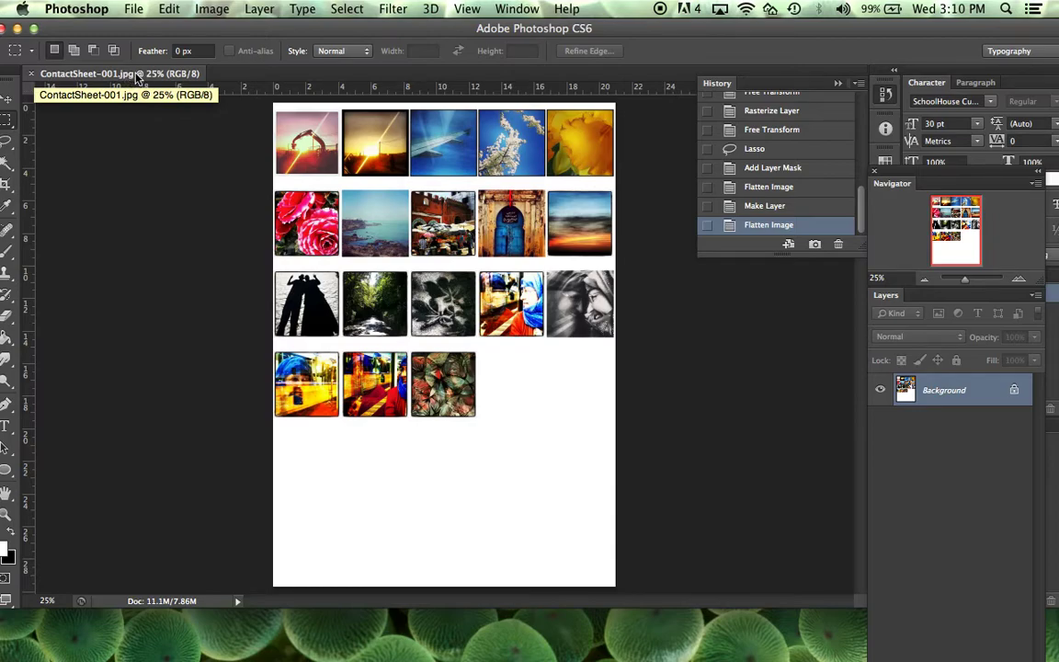
{"action": "left_click", "coordinate": [32, 75]}
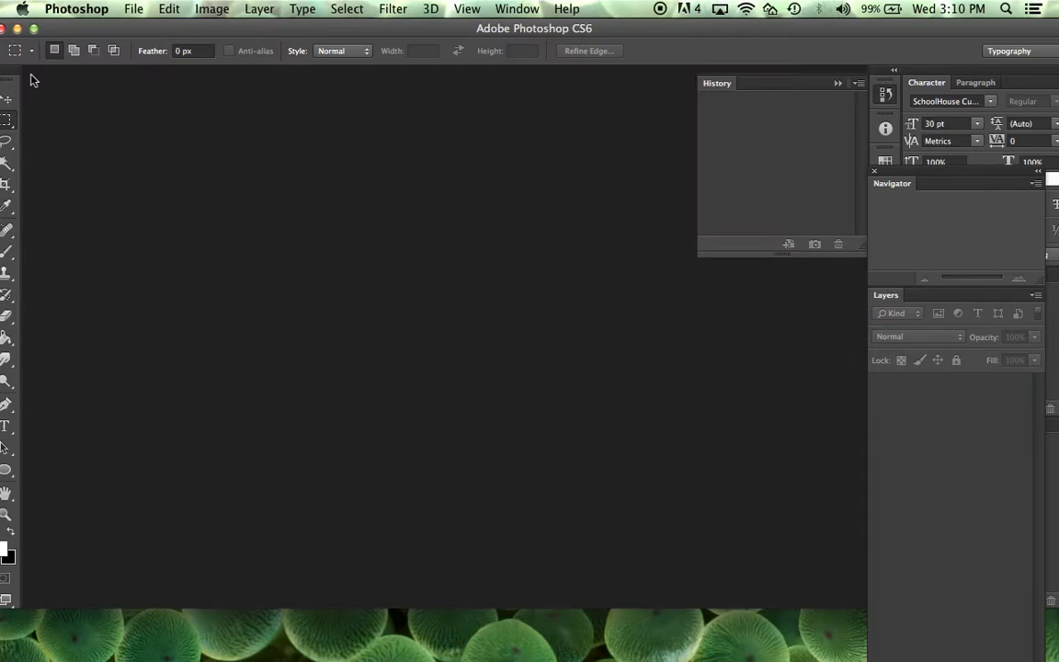